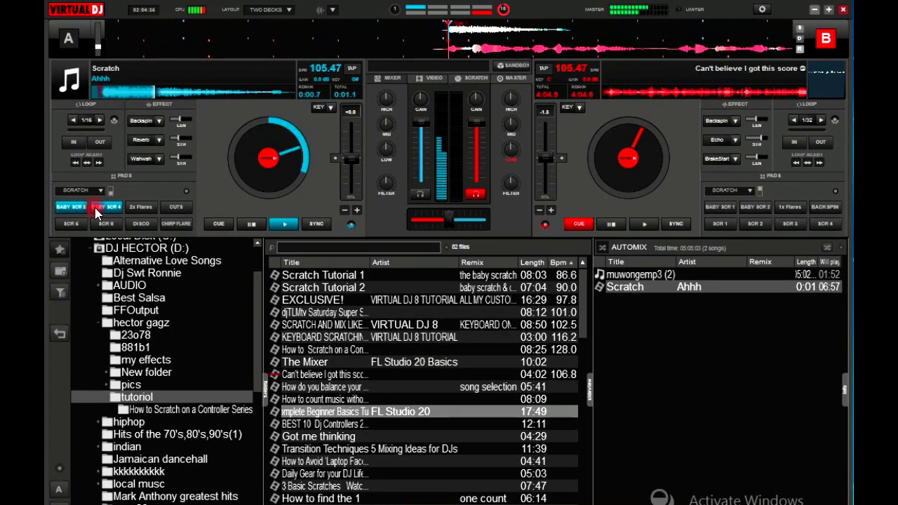
- Audition deck A's second-page scratch pads: 2x Flares, CUTS, SCR 6, SCR 8, DISCO and the remaining flare
left_click(137, 209)
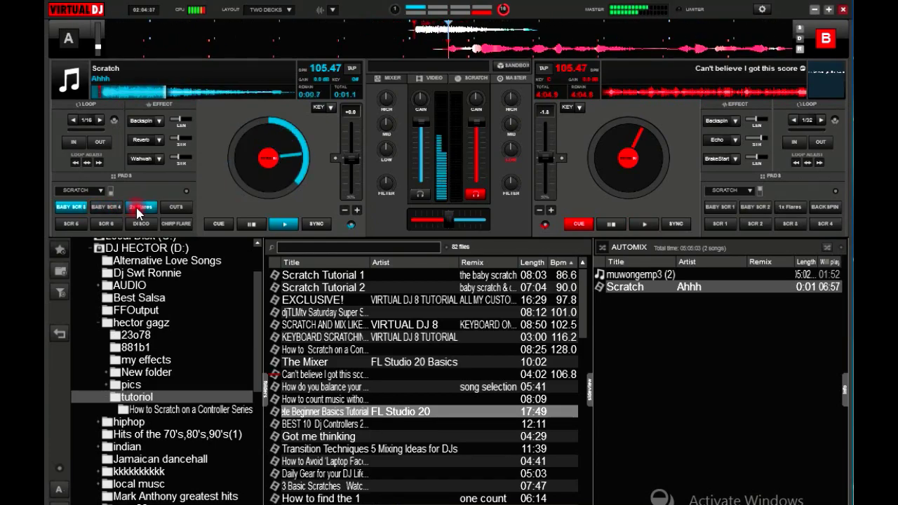
left_click(164, 210)
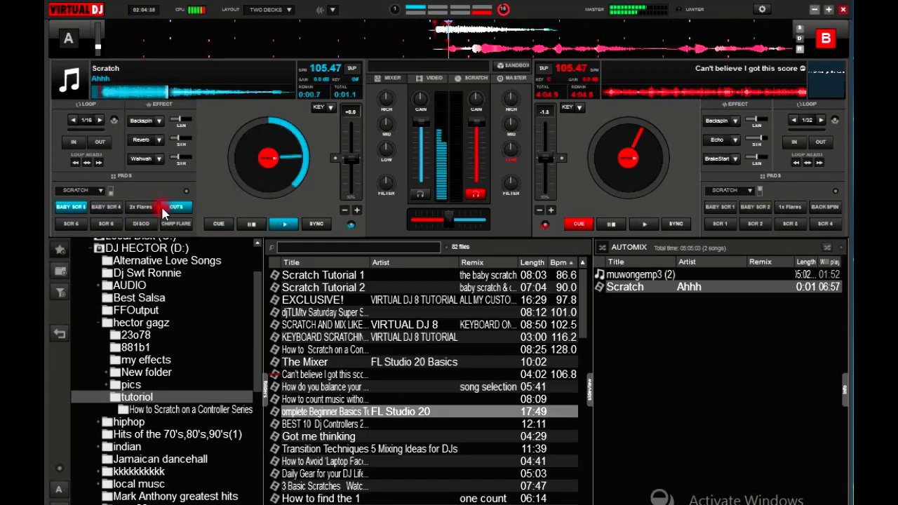
left_click(69, 225)
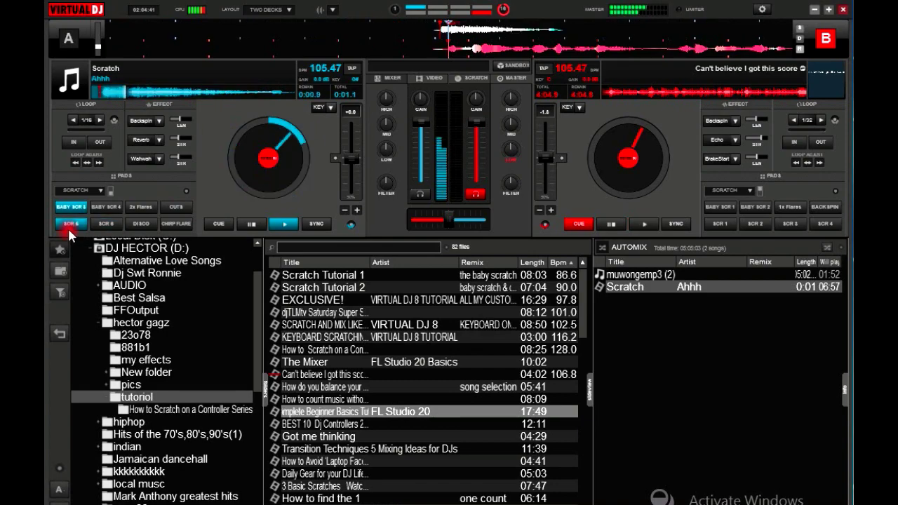
left_click(105, 224)
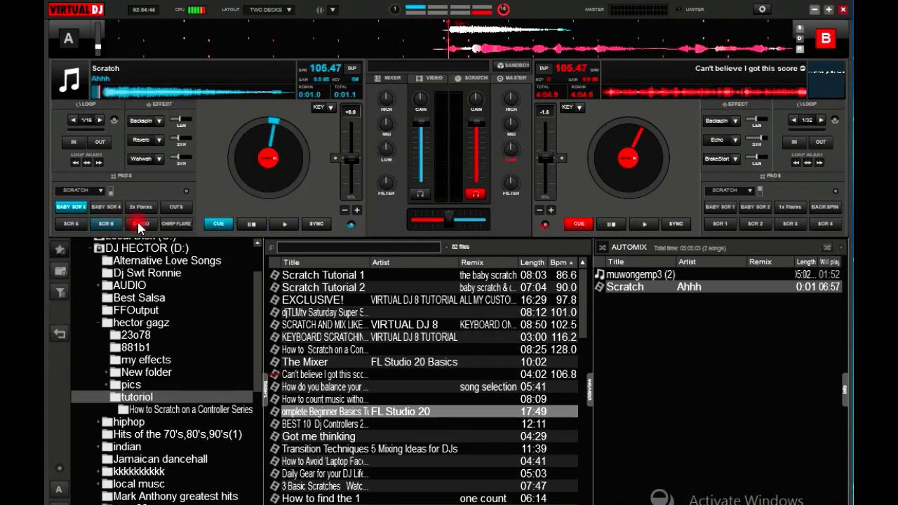
left_click(141, 224)
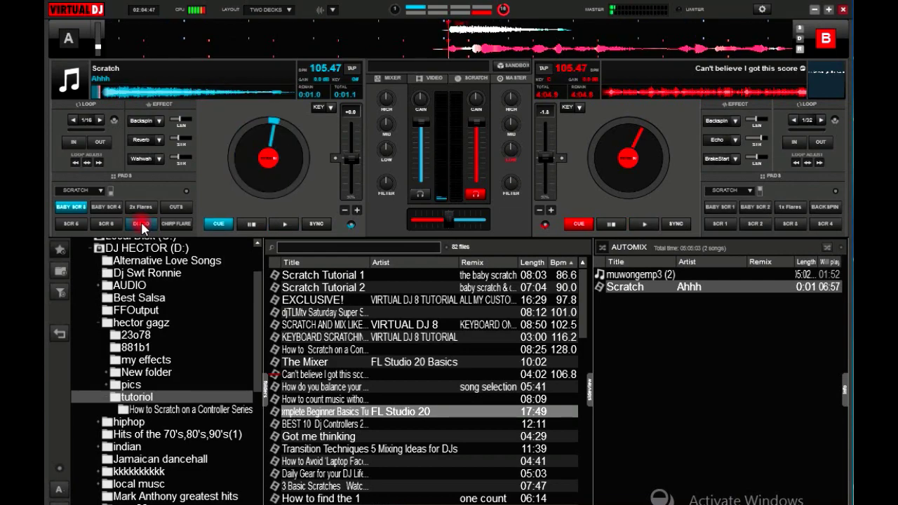
left_click(166, 225)
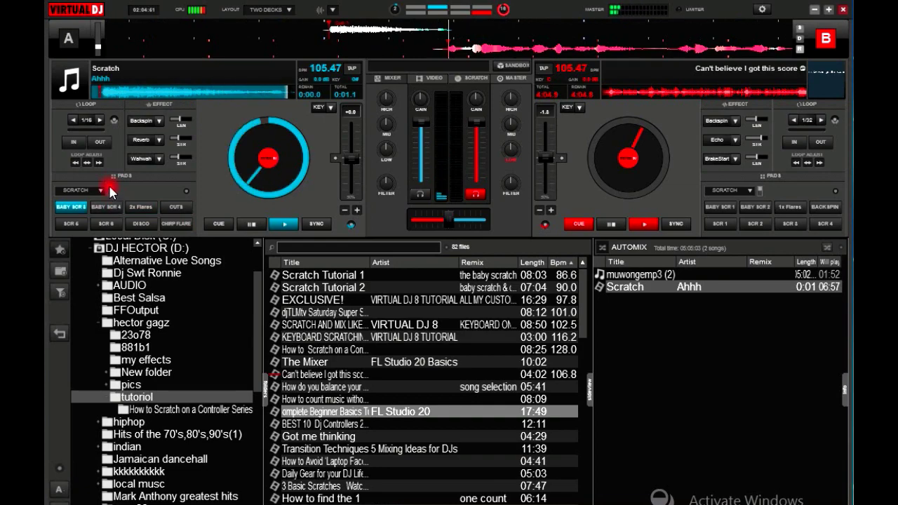
- Audition deck A's first-page pads: BABY SCR 1–2, SCR 1–4 and 1x Flares
left_click(91, 207)
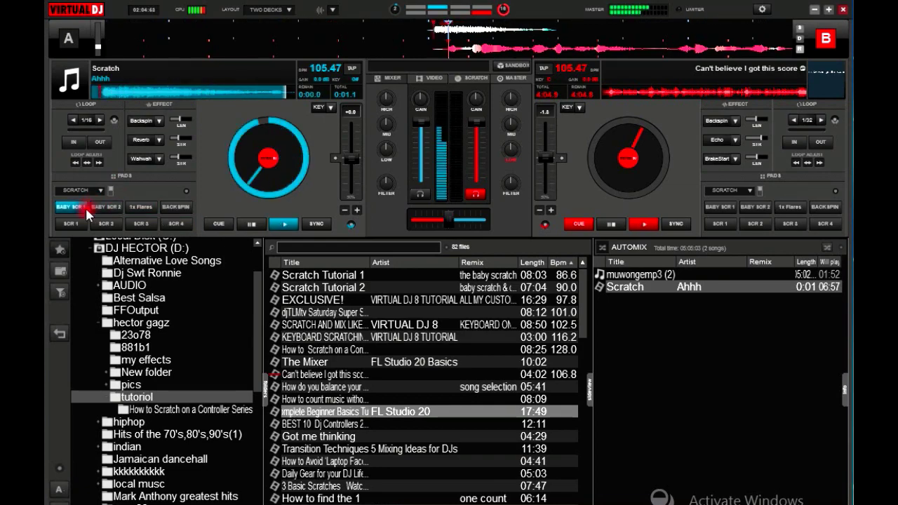
left_click(77, 224)
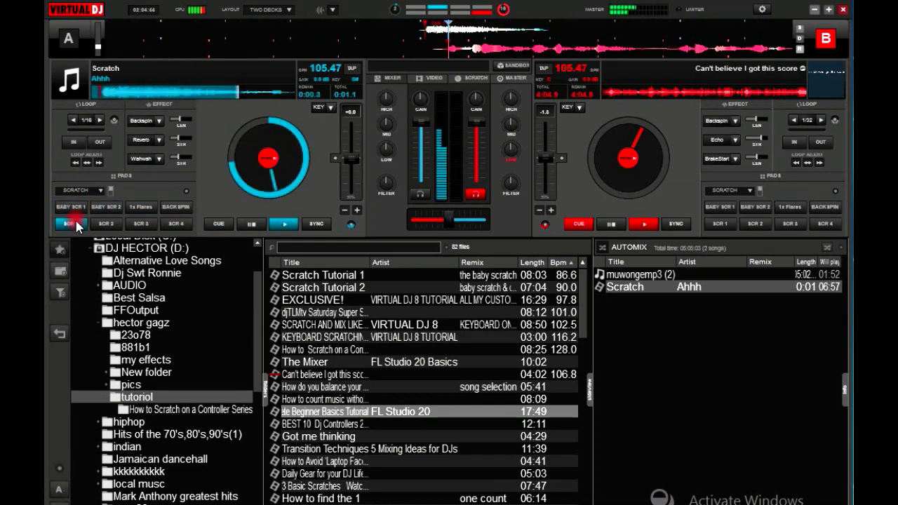
left_click(104, 223)
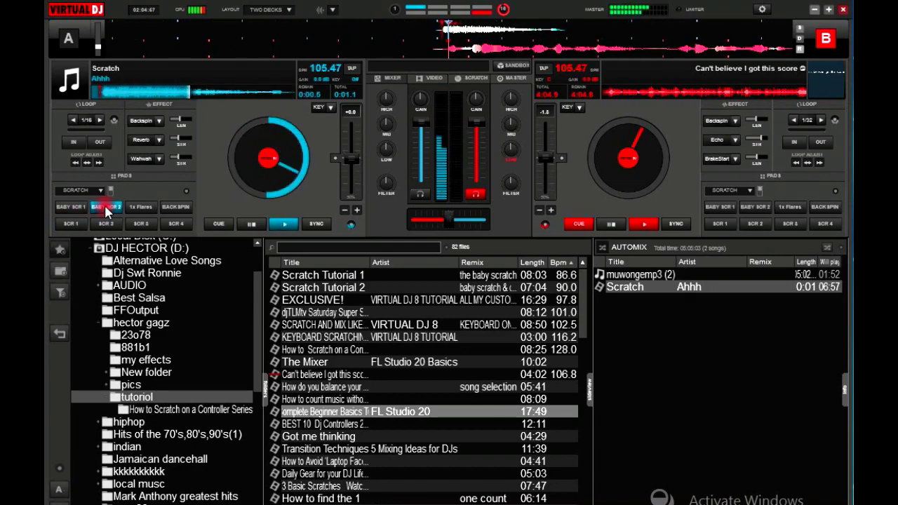
left_click(106, 207)
left_click(108, 224)
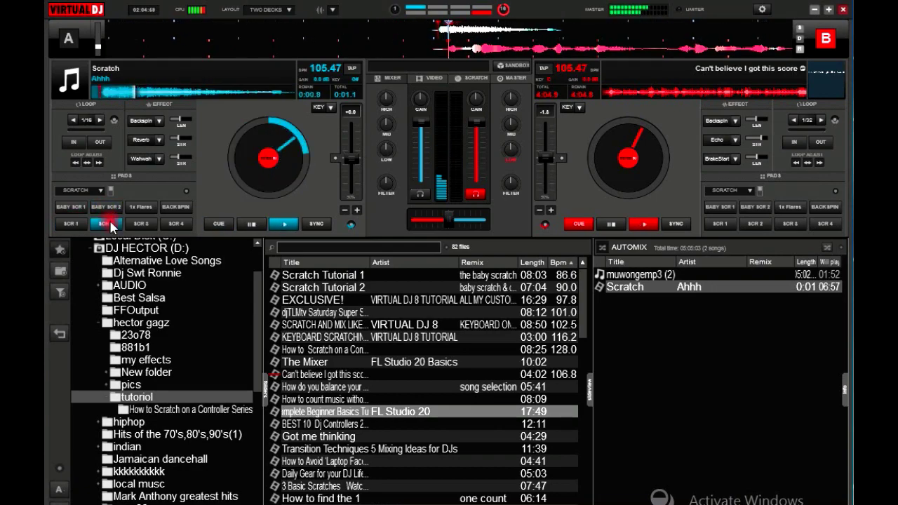
left_click(135, 206)
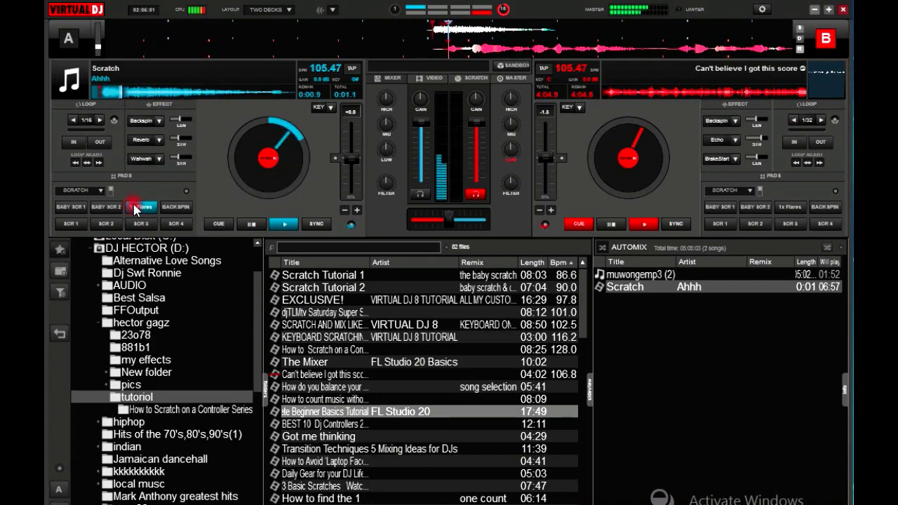
left_click(140, 225)
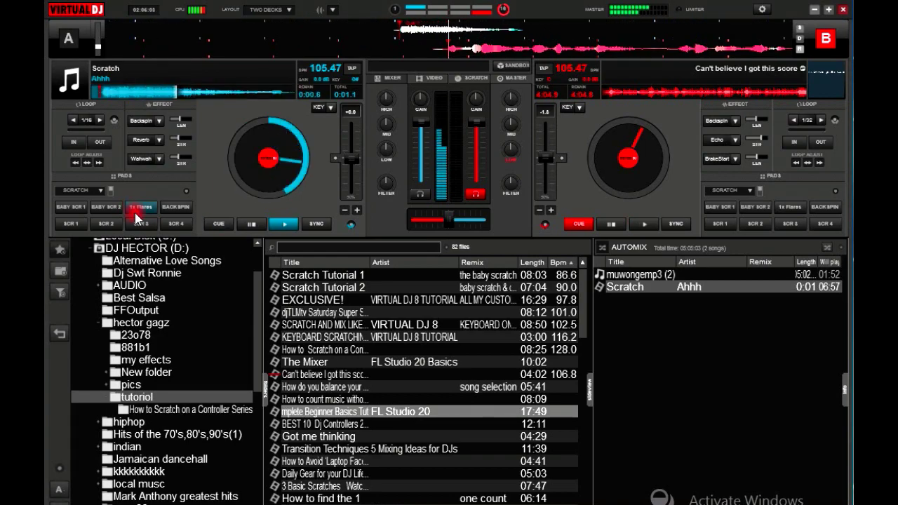
left_click(168, 224)
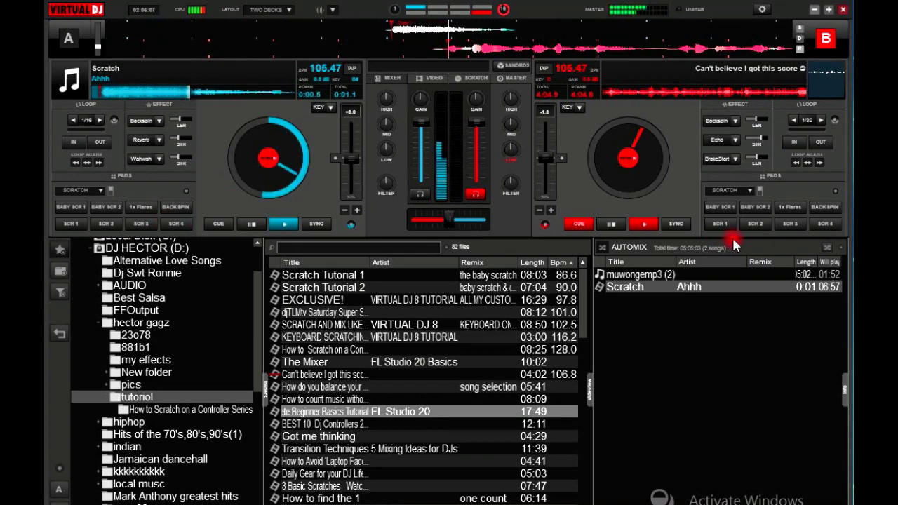
- Play deck B's first-bank scratches: BABY SCR 1–2, SCR 1–3, 1x Flares and BACK SPIN
left_click(719, 209)
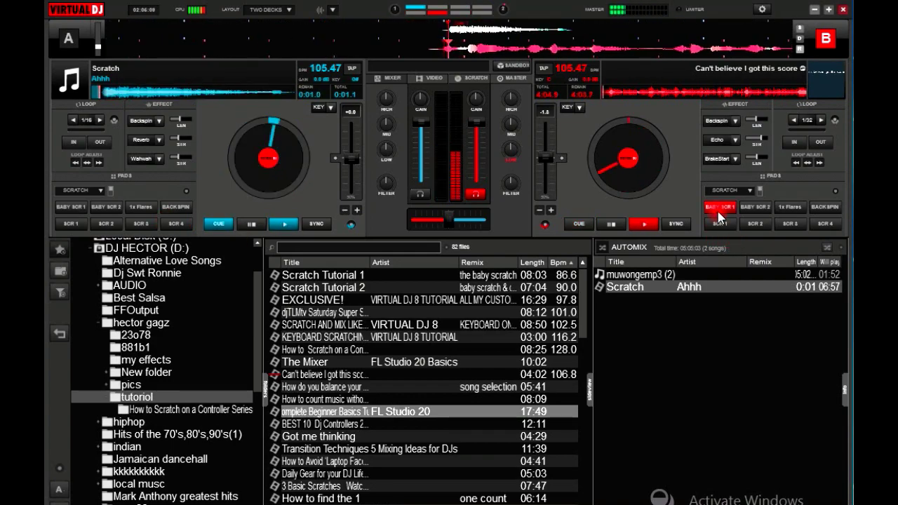
left_click(719, 224)
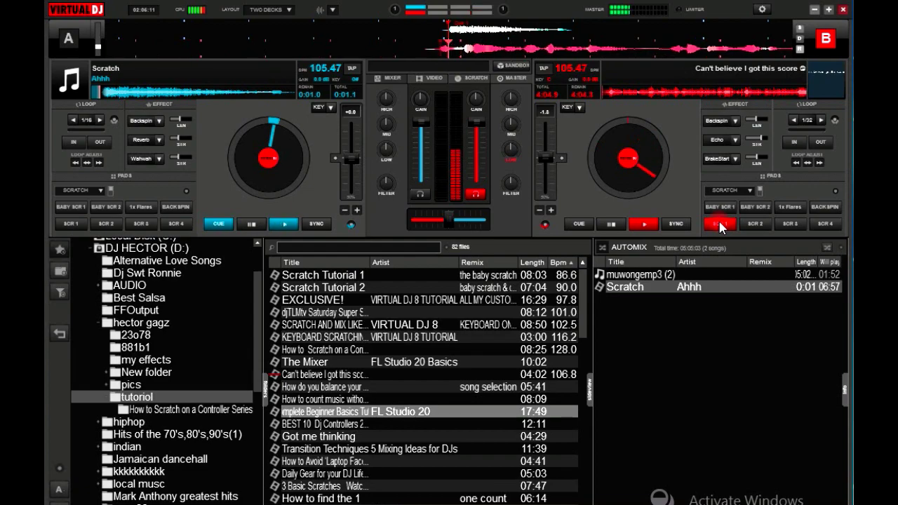
left_click(748, 209)
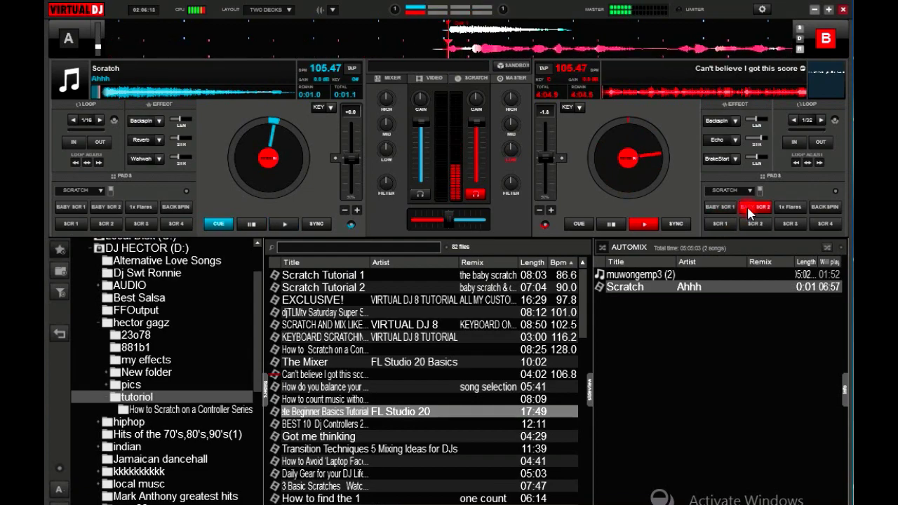
left_click(754, 223)
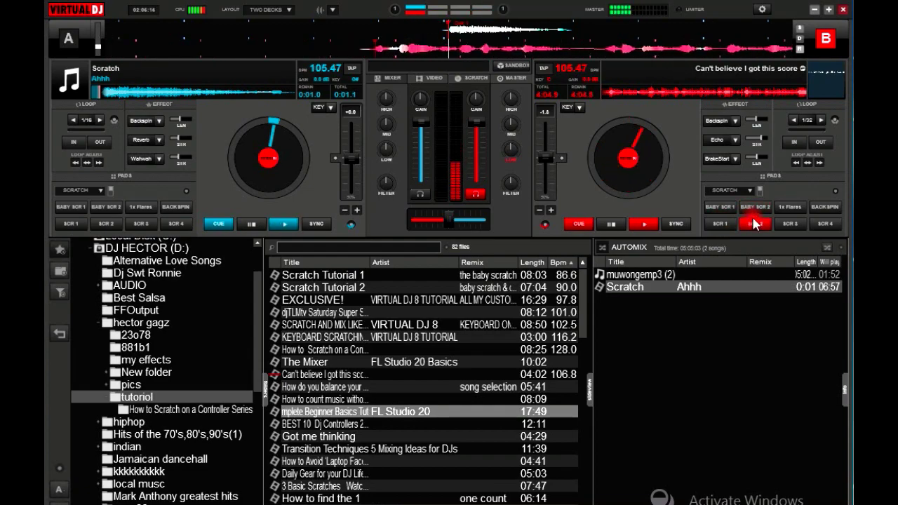
left_click(788, 207)
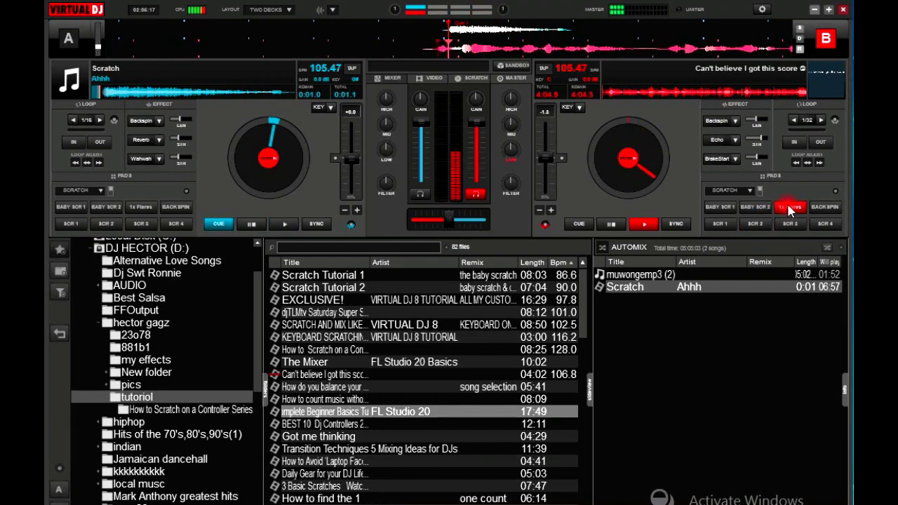
left_click(790, 223)
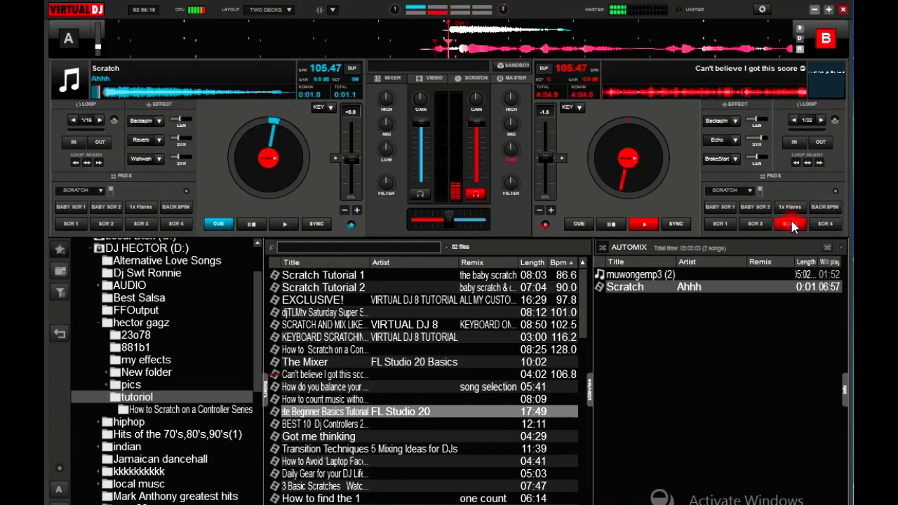
left_click(820, 210)
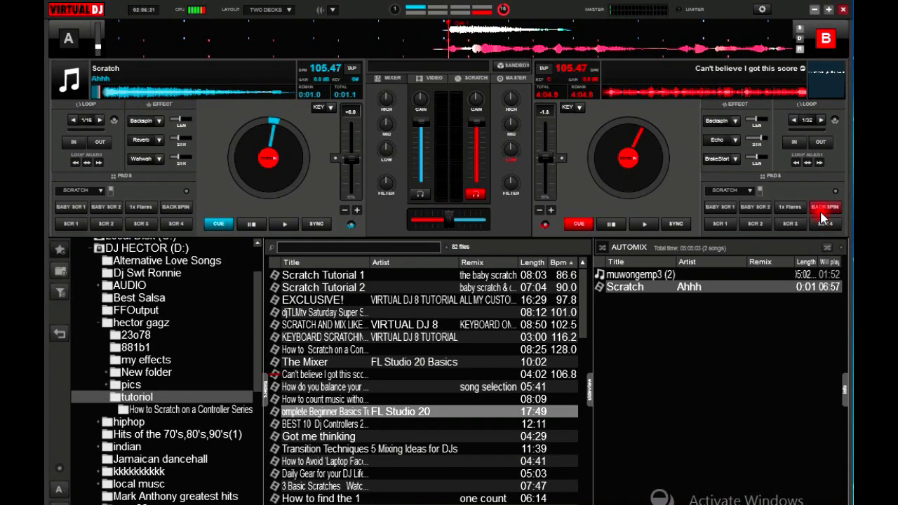
- On deck B's second bank, play BABY SCR 3–4, SCR 8, DISCO, 2x Flares, CUTS, CHIRP FLARE, then cue
left_click(760, 190)
left_click(723, 207)
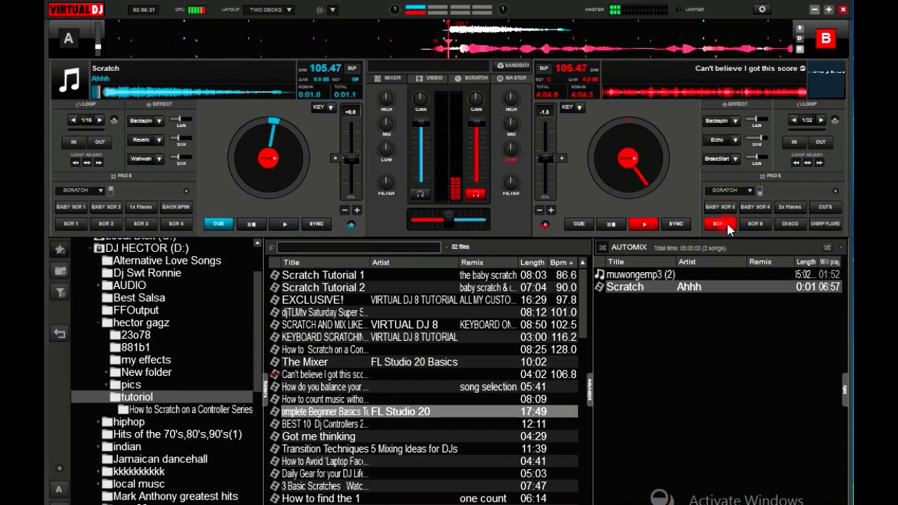
left_click(751, 207)
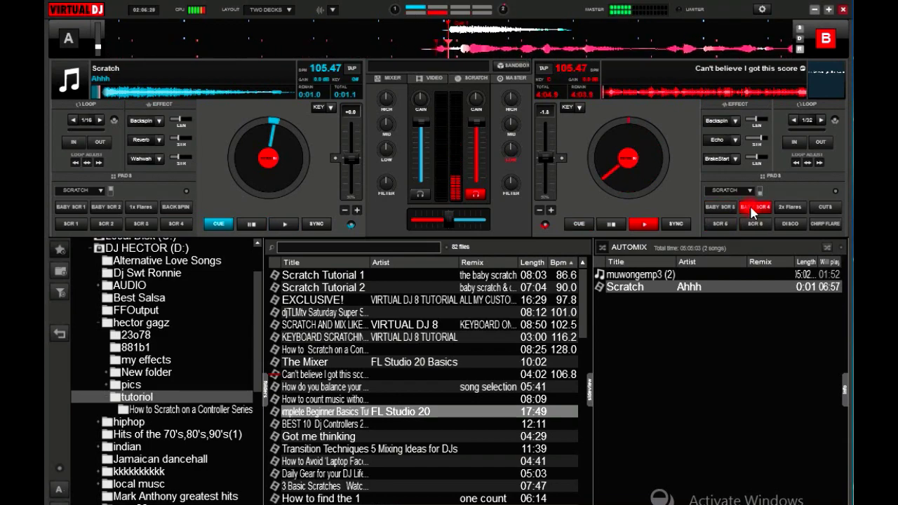
left_click(754, 223)
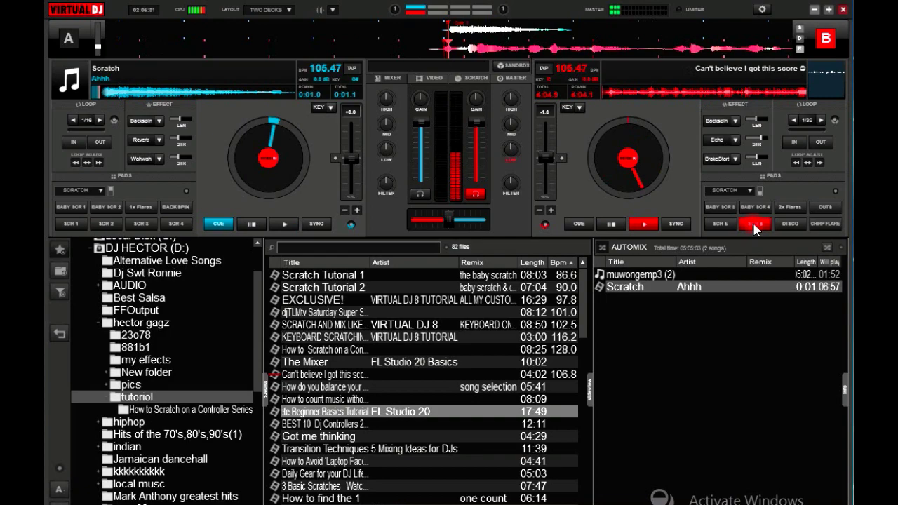
left_click(789, 223)
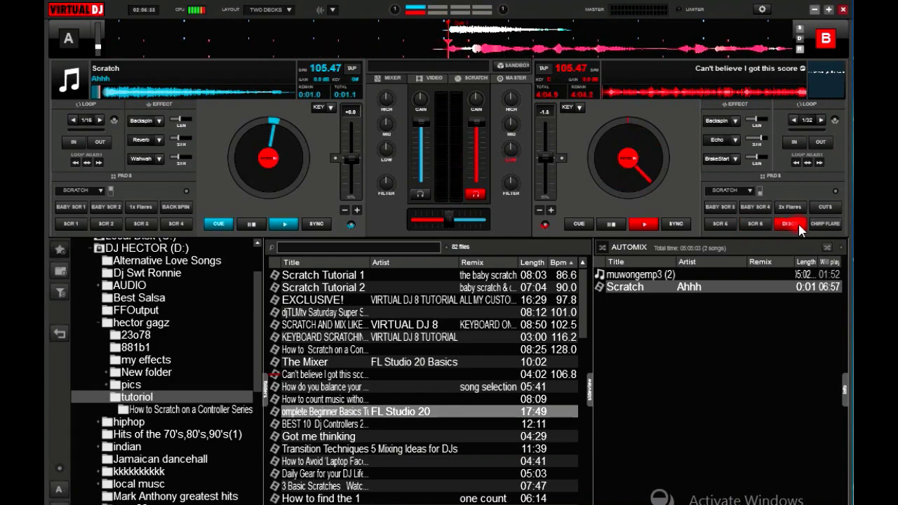
left_click(790, 208)
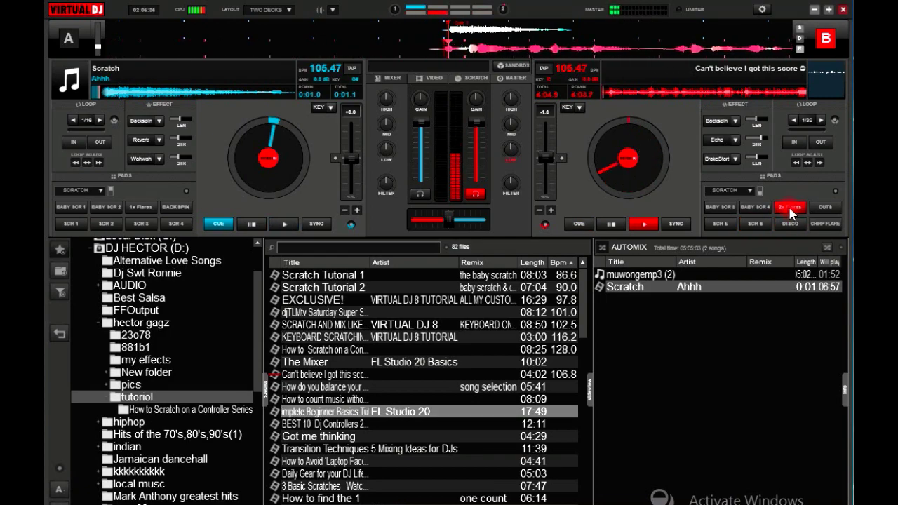
left_click(825, 209)
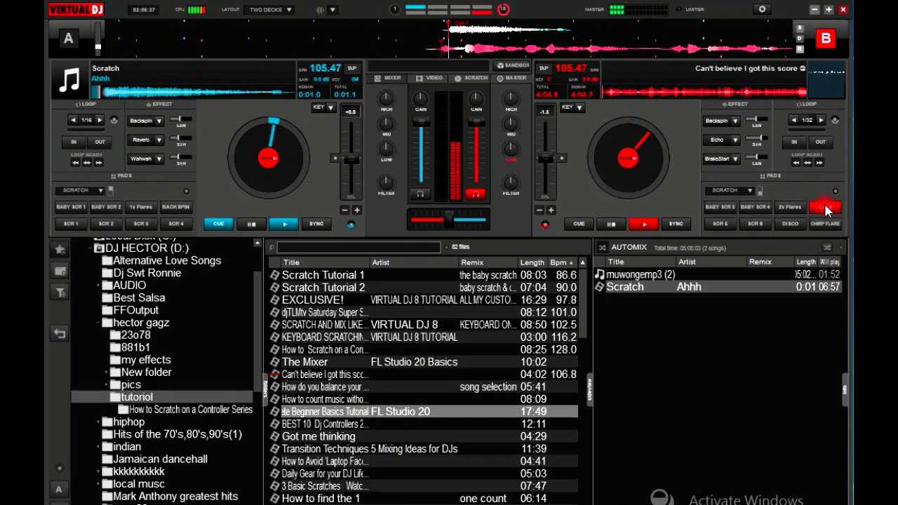
left_click(826, 223)
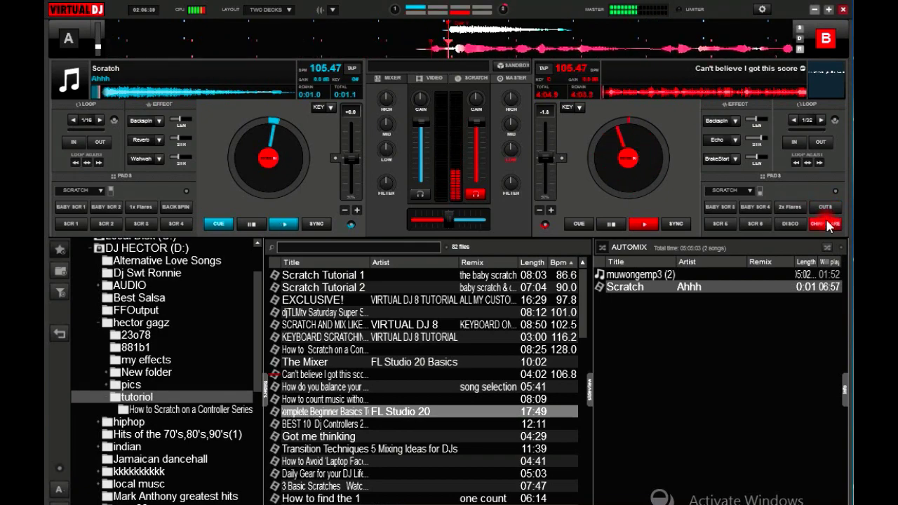
left_click(588, 226)
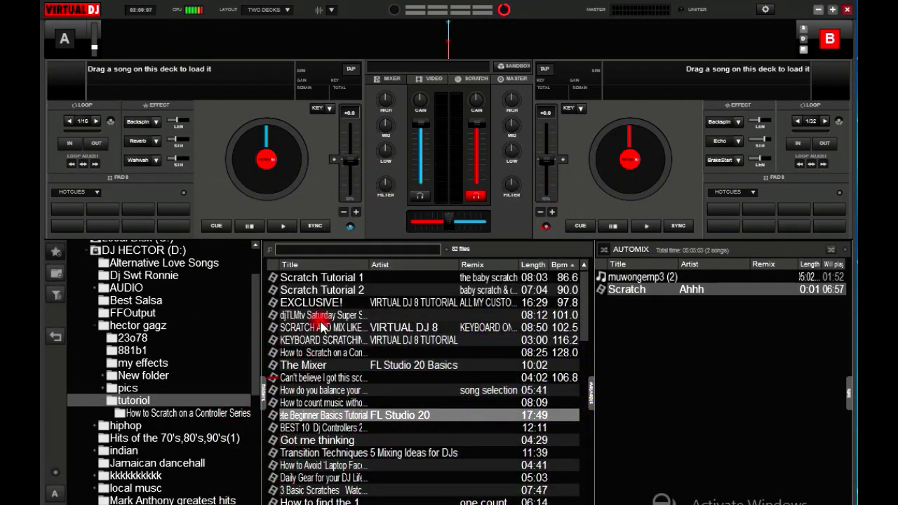
- Search Options for 'six' and set sixteenPadsMode to On instead of Auto
left_click(767, 10)
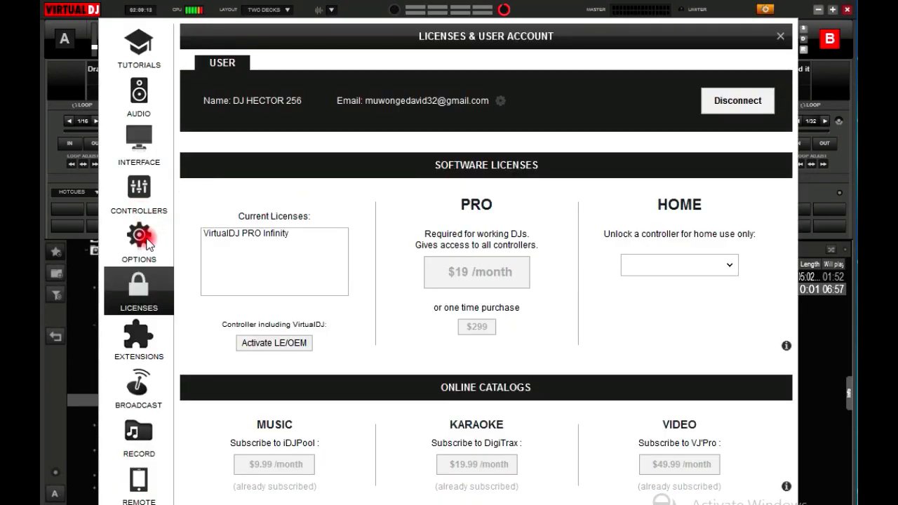
left_click(144, 242)
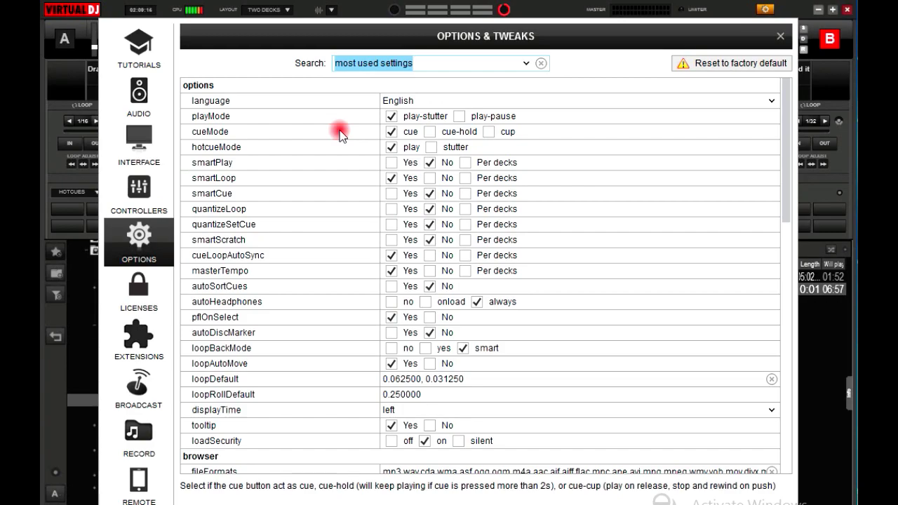
type("six")
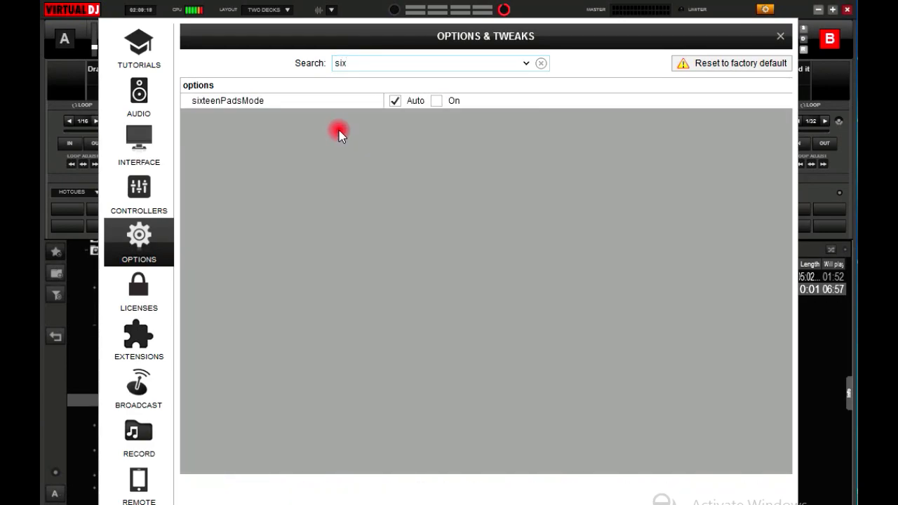
left_click(436, 101)
- Close settings and switch the pads on decks A and B from hotcues to scratch mode
left_click(772, 36)
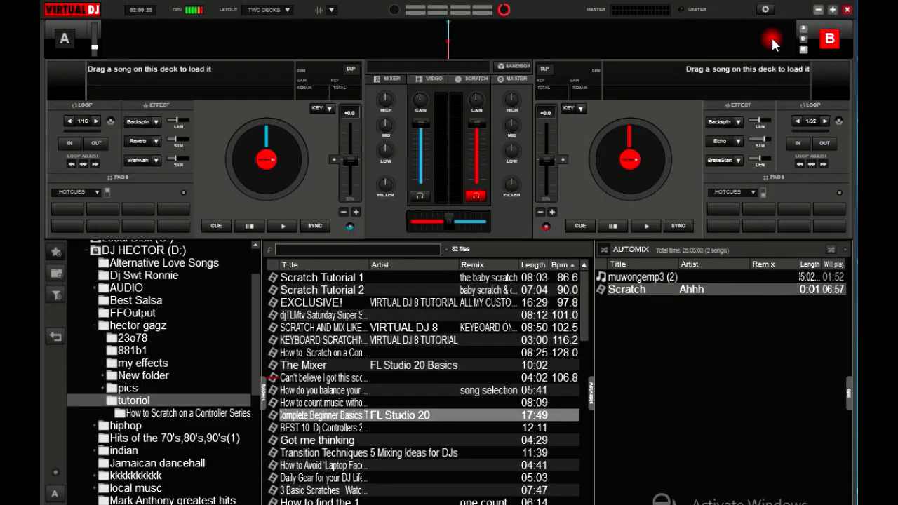
left_click(98, 192)
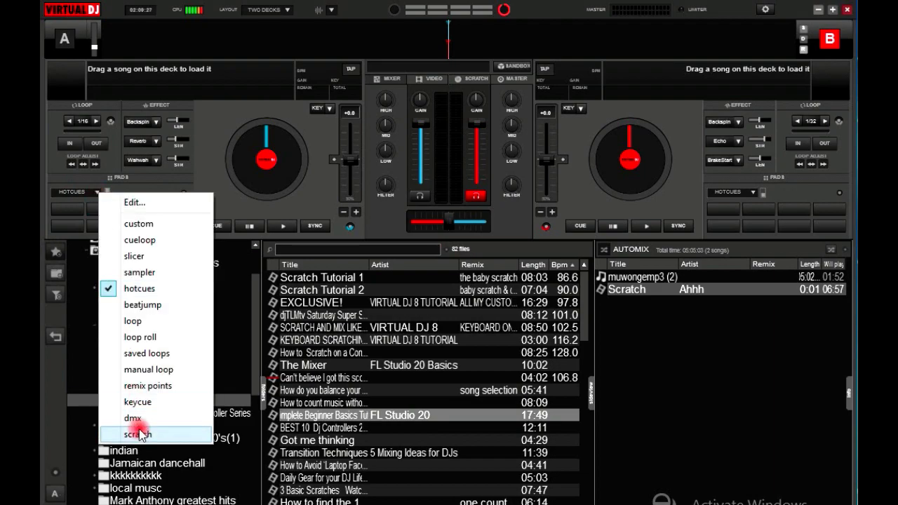
left_click(135, 434)
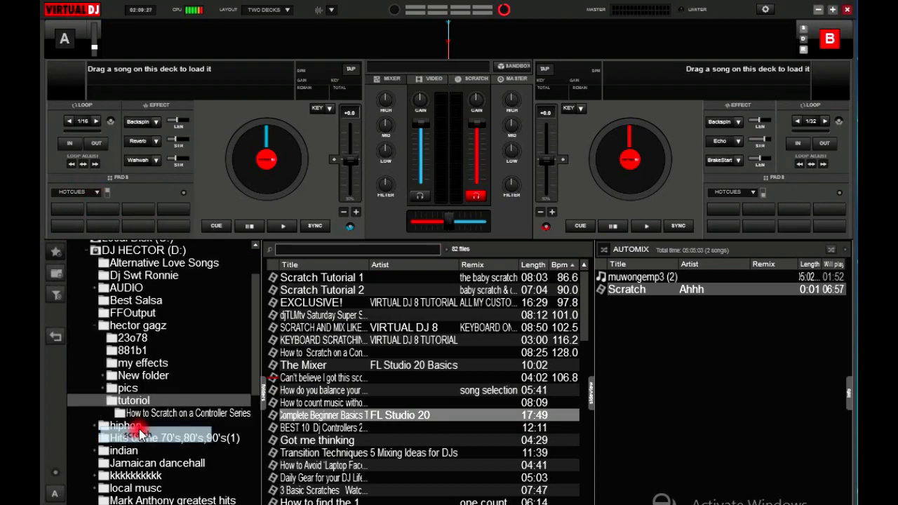
left_click(744, 192)
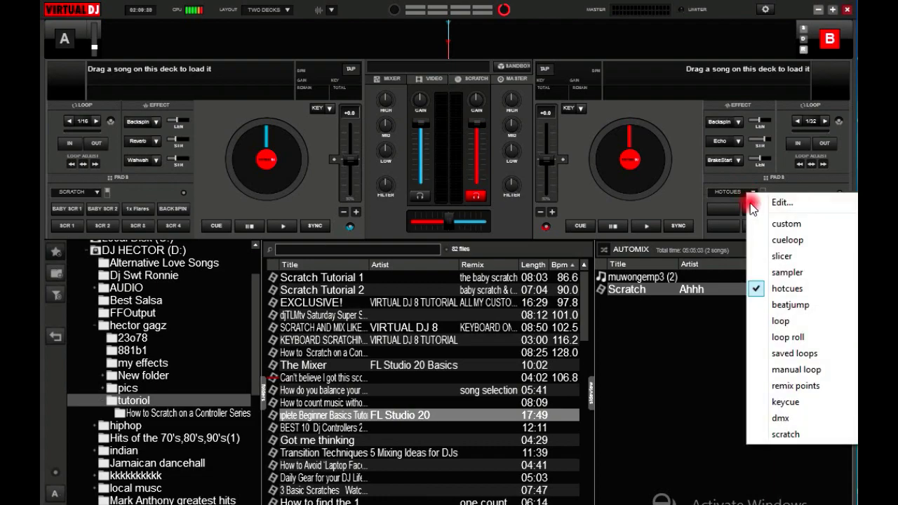
left_click(786, 435)
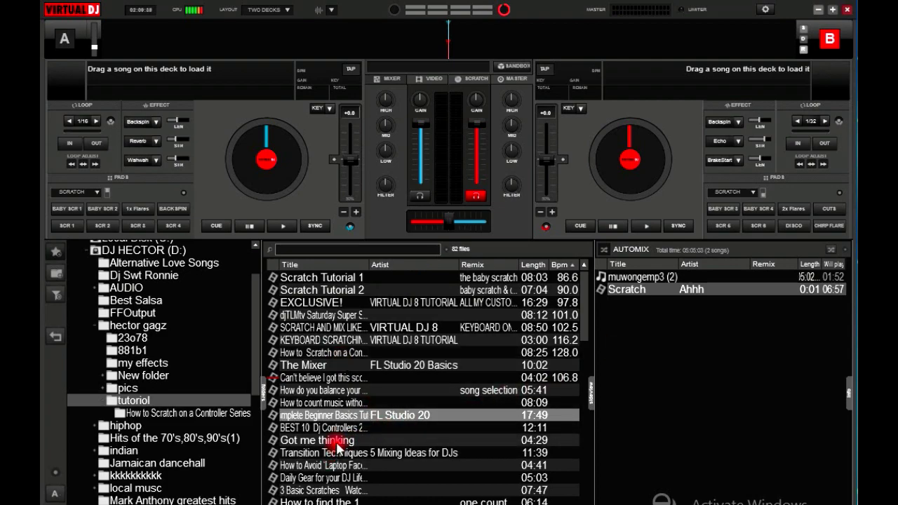
- Load 'Got me thinking' on deck B and 'Scratch' on deck A, play deck A, trigger BABY SCR 1
left_click_drag(329, 442, 587, 149)
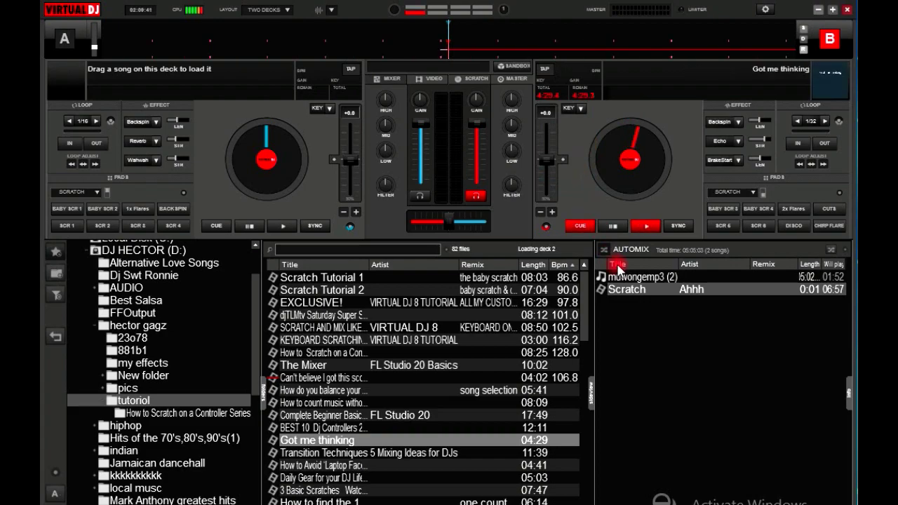
left_click_drag(618, 289, 282, 184)
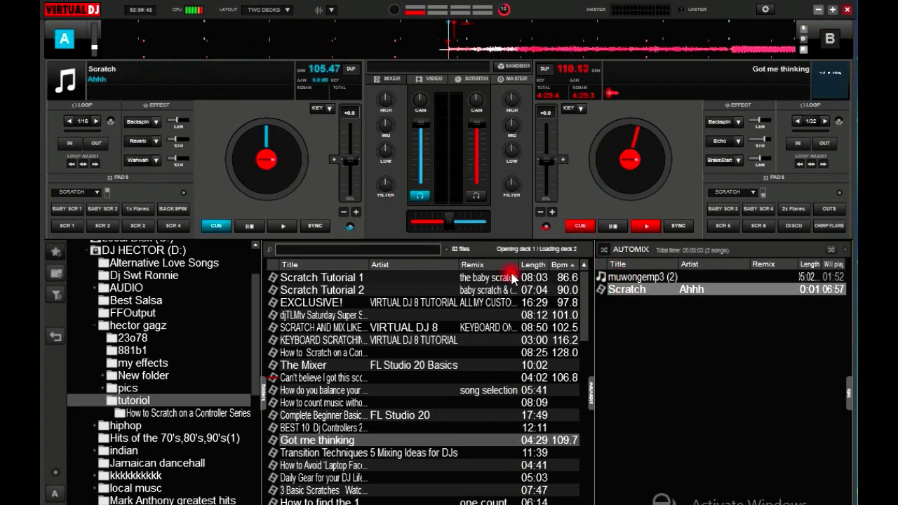
key("space")
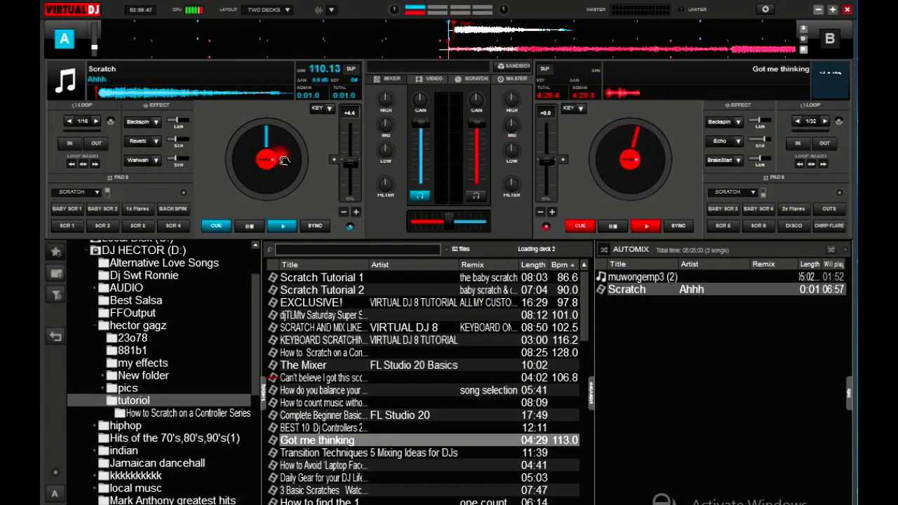
left_click(72, 209)
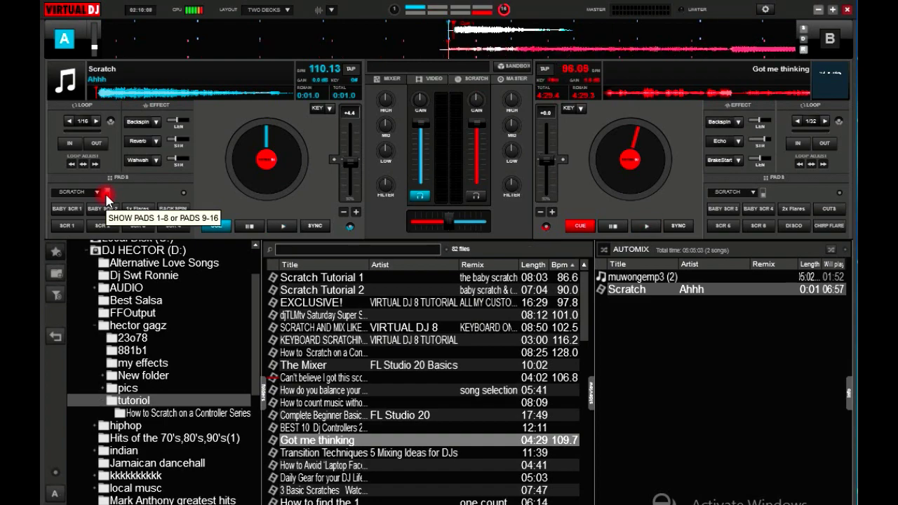
left_click(106, 196)
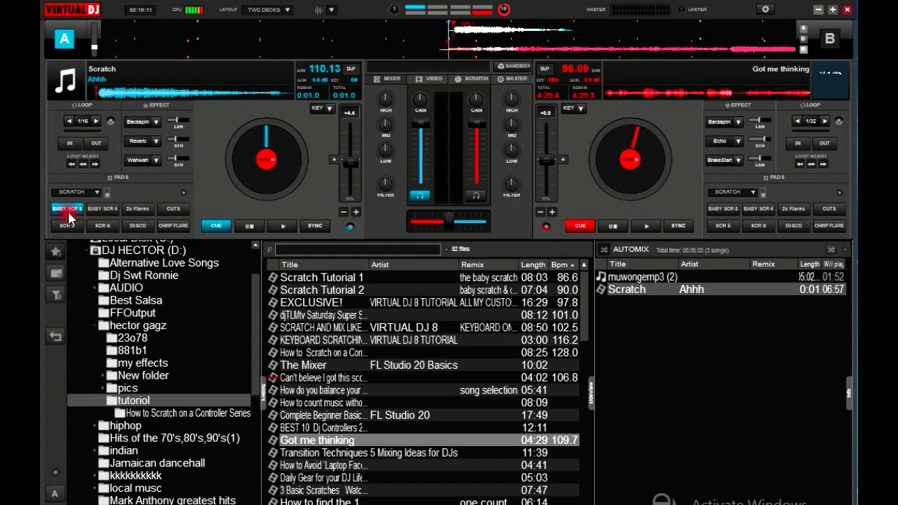
left_click(106, 192)
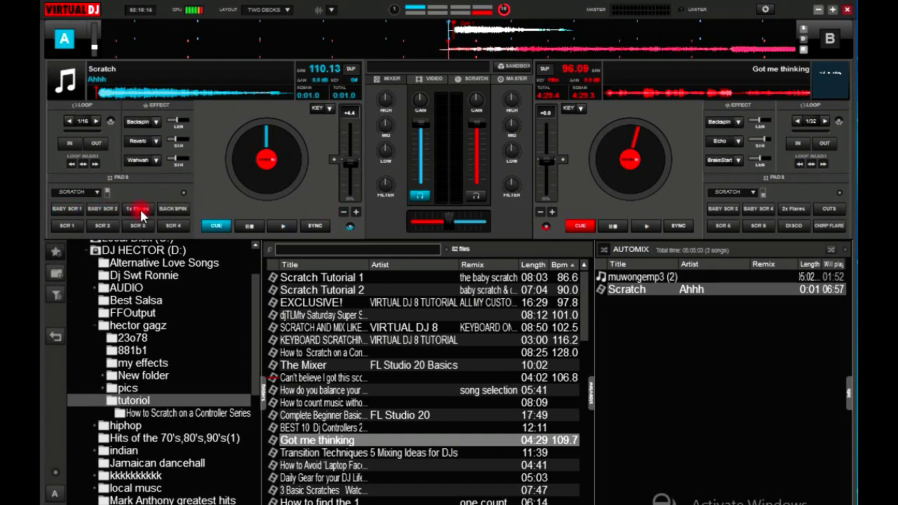